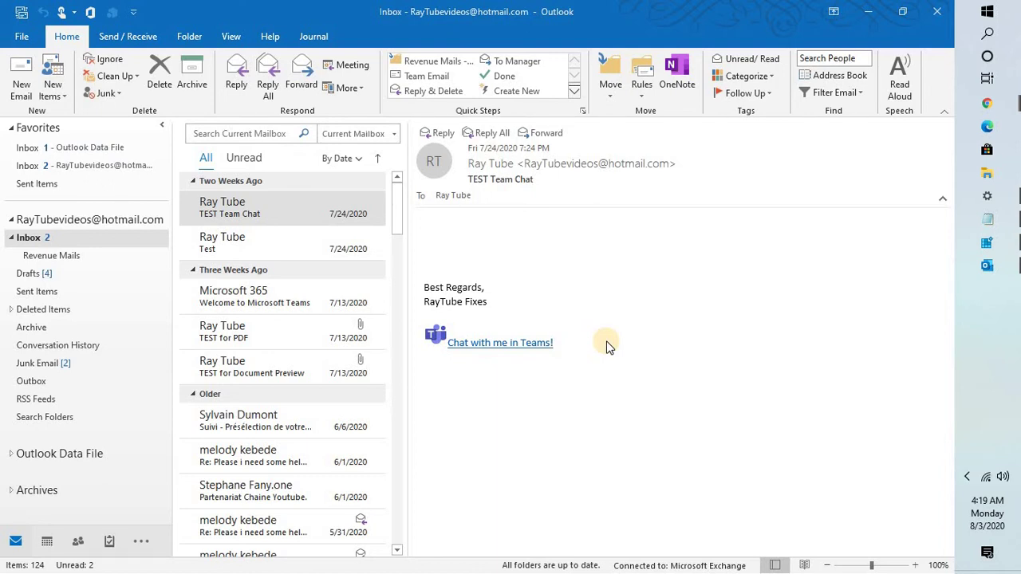
Create a new email message and open its custom voting button properties
left_click(21, 83)
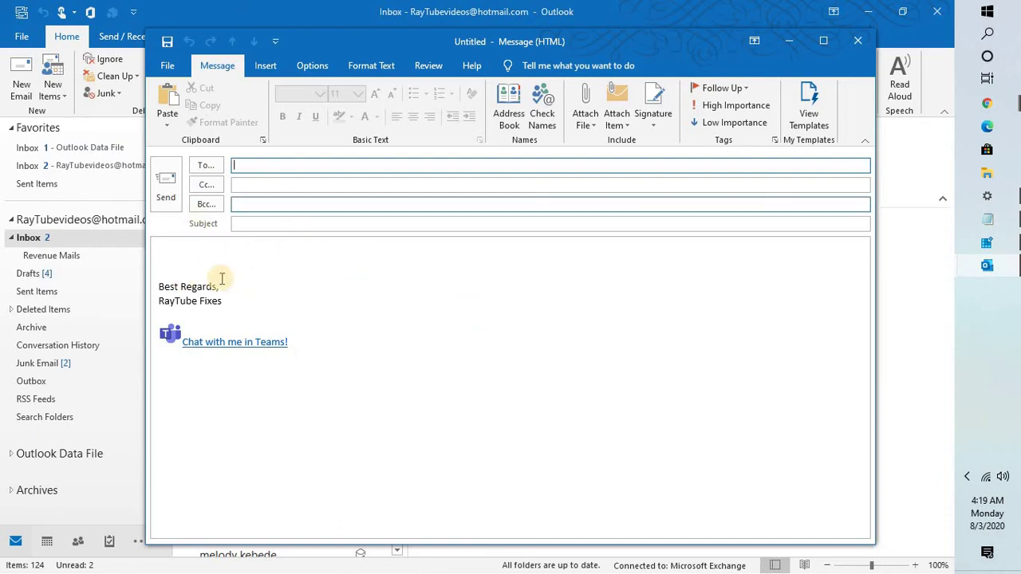
left_click(305, 69)
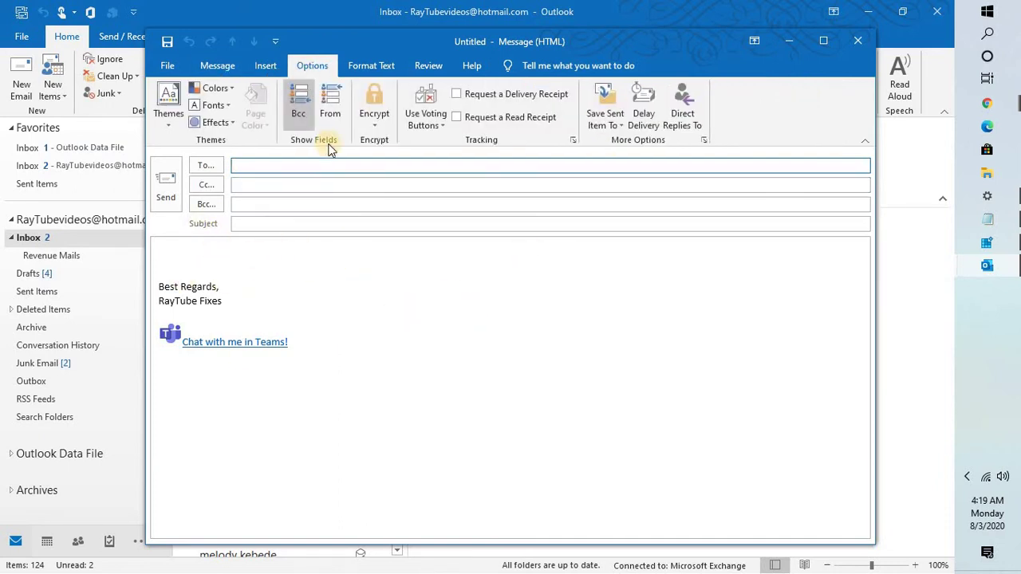
left_click(440, 127)
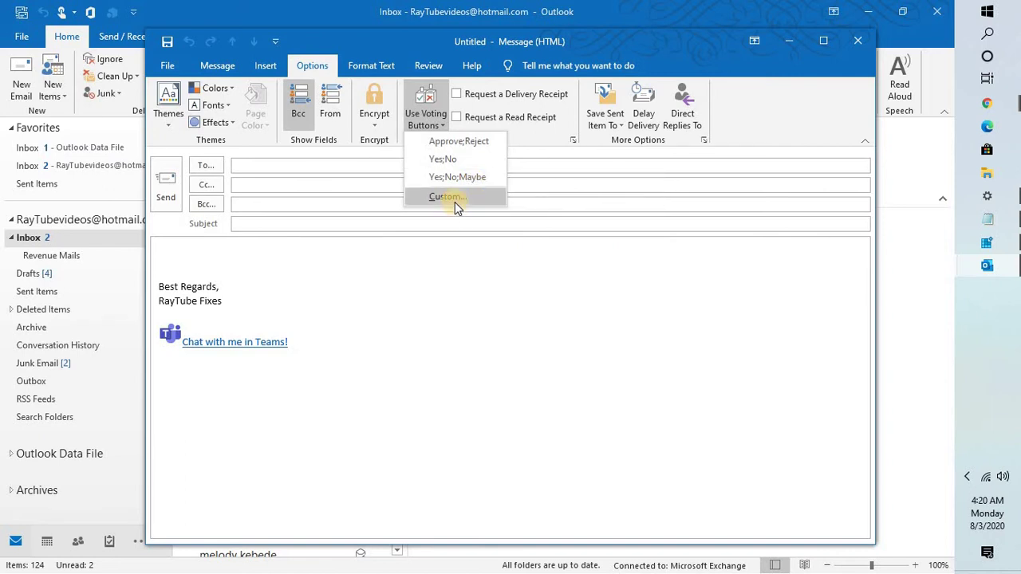
left_click(454, 197)
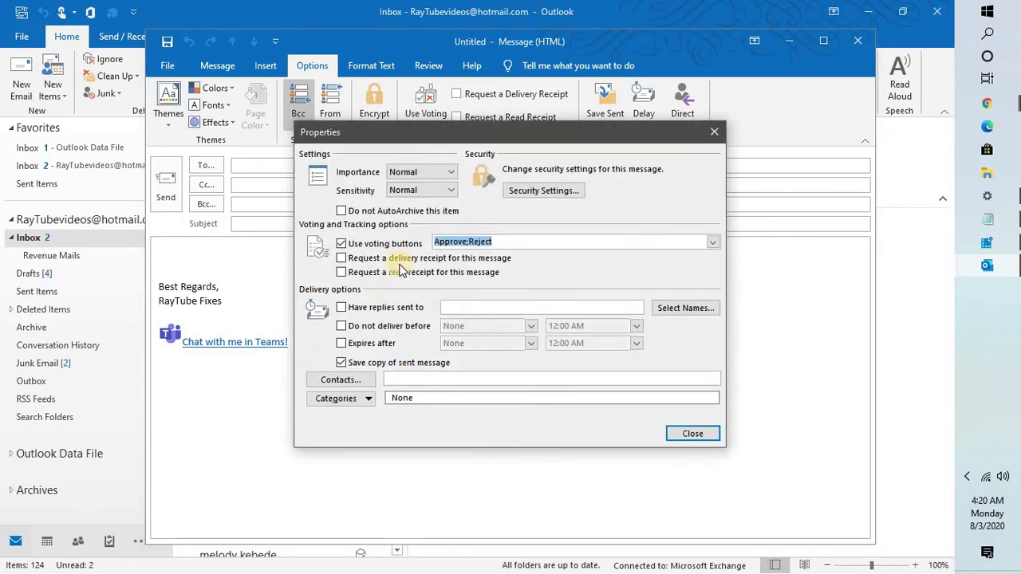
Set the message's voting buttons to "Approve;Reject; Yes;No" and check the custom set in the voting options list
left_click(527, 244)
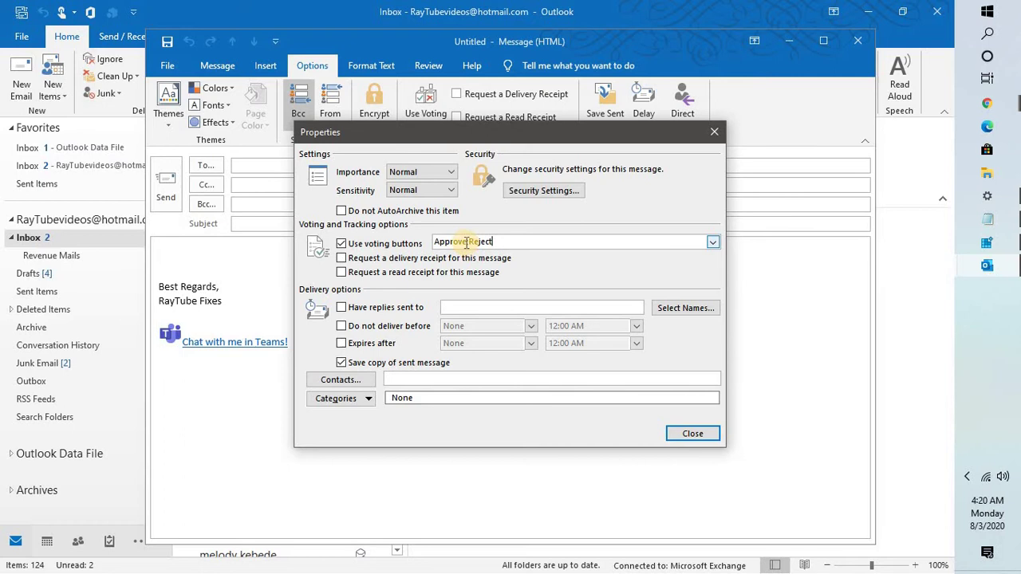
left_click_drag(468, 241, 410, 244)
left_click(536, 236)
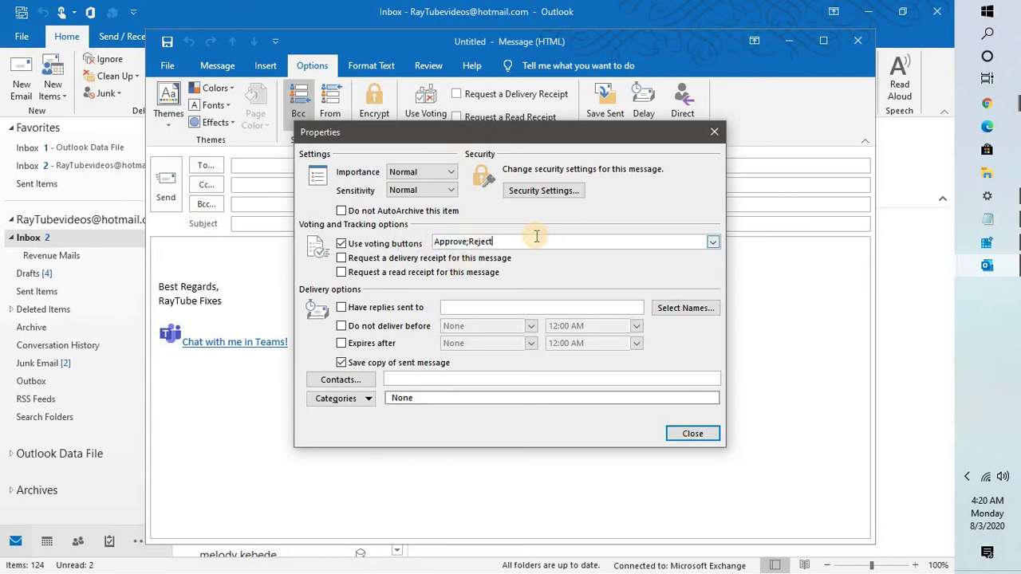
type(";")
type("; Yes;No")
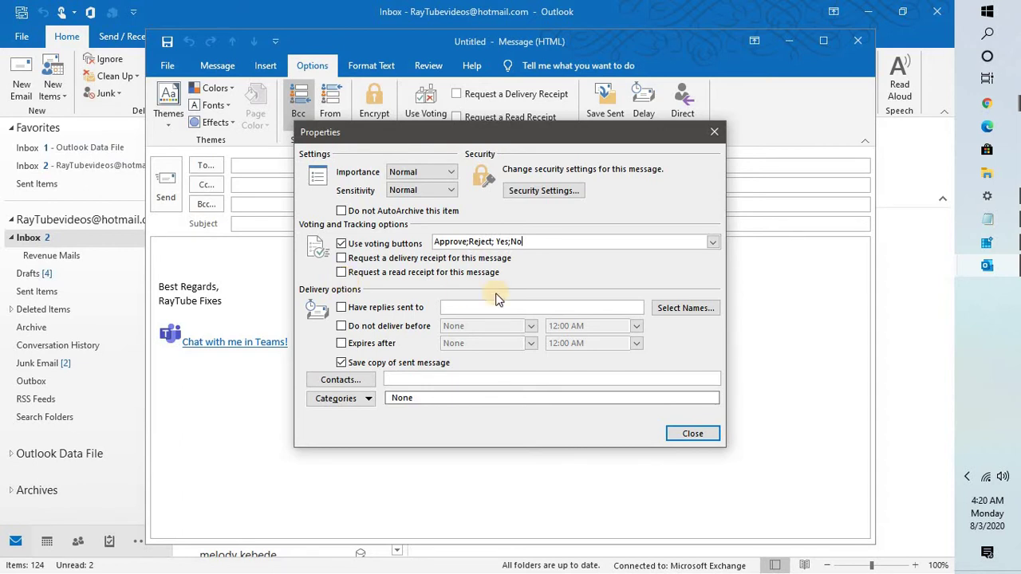
left_click(692, 435)
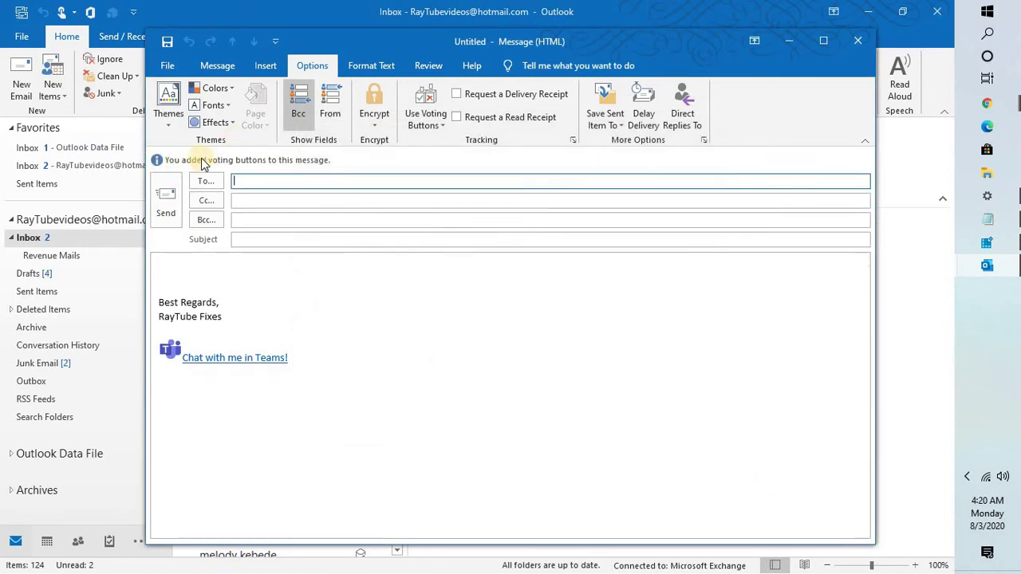
left_click(433, 120)
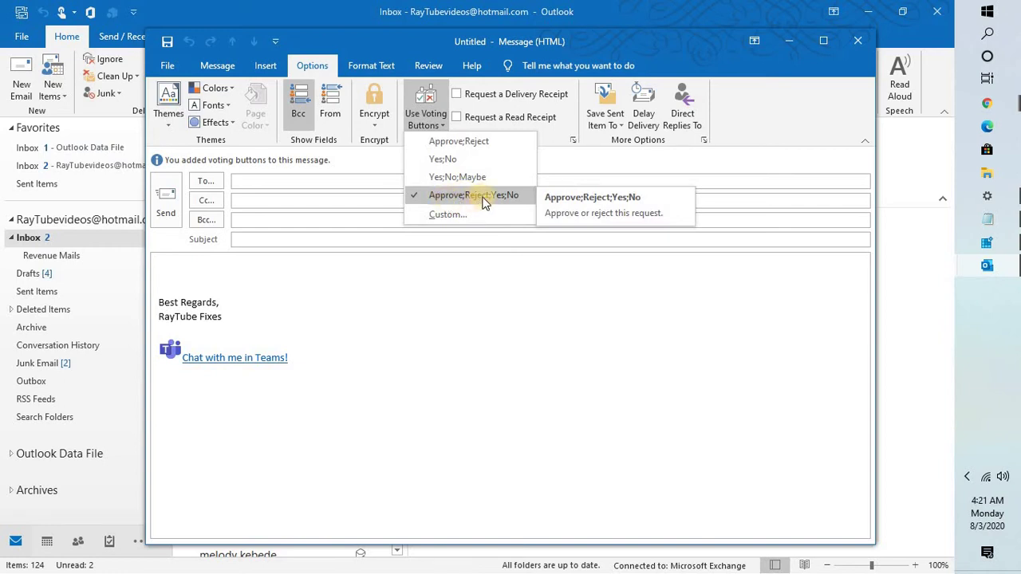
left_click(335, 278)
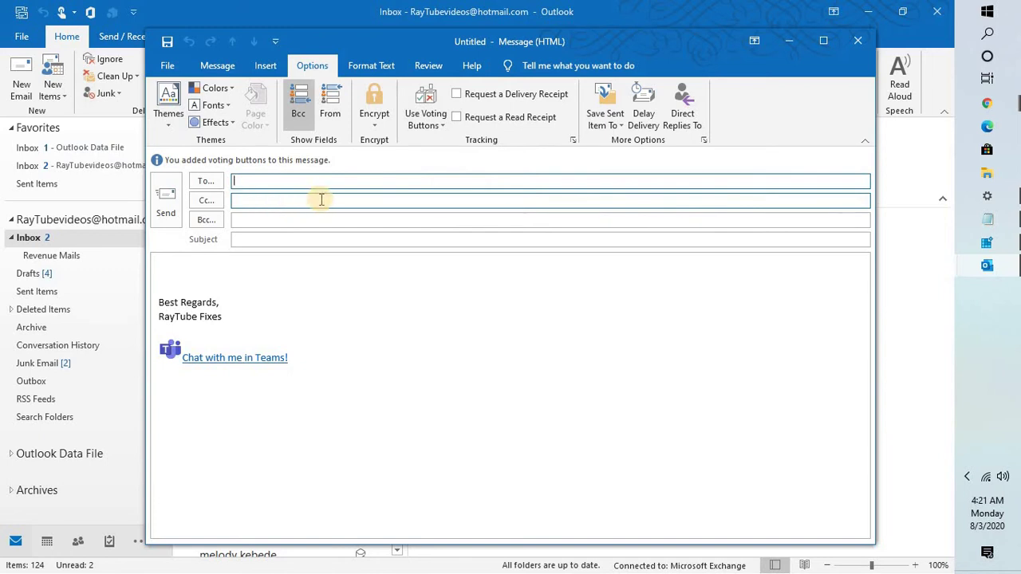
Address the message to the recipient's e-mail, give it the subject "TEST Voting" and send it
key("ctrl+v")
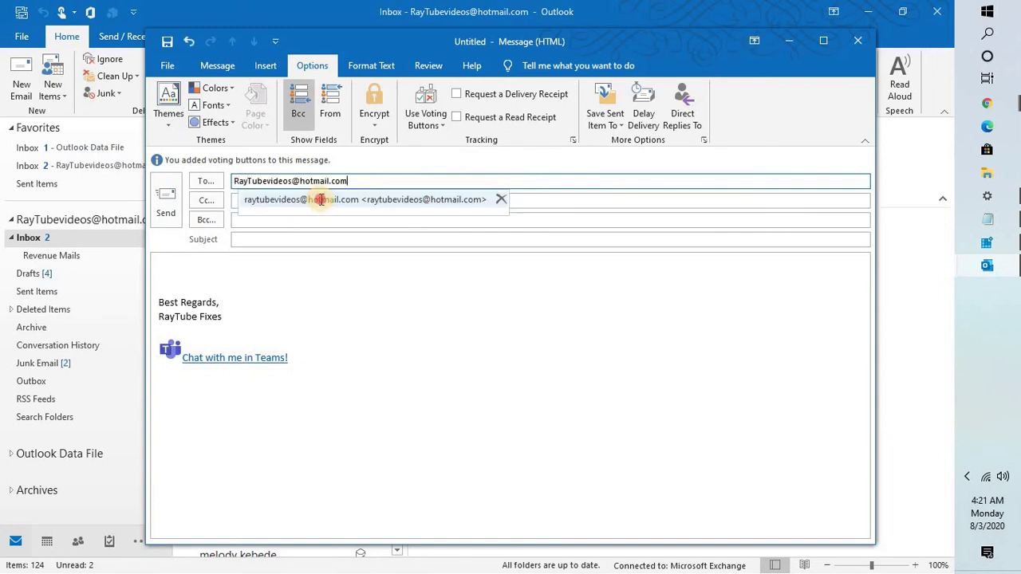
key("Return")
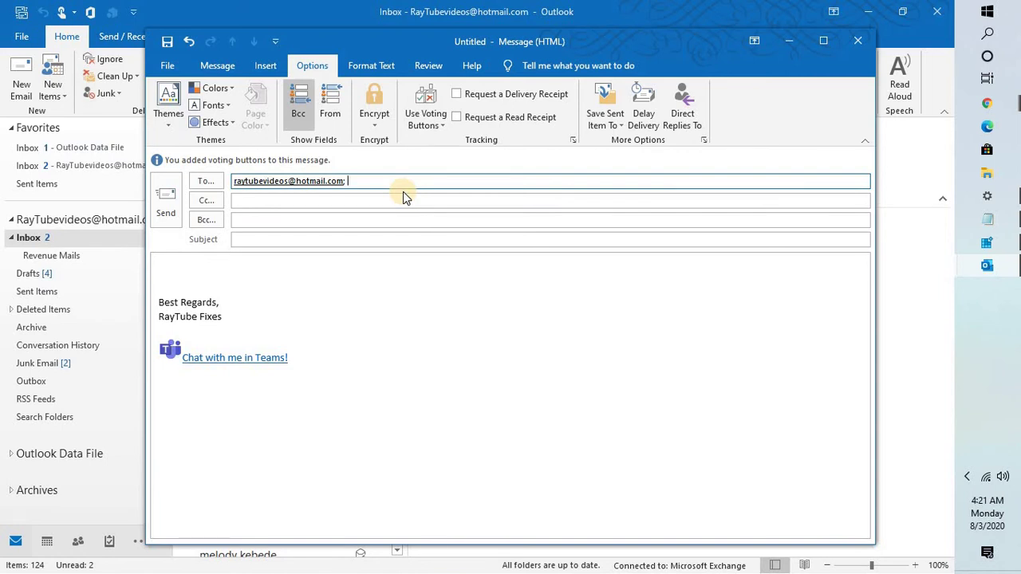
left_click(289, 246)
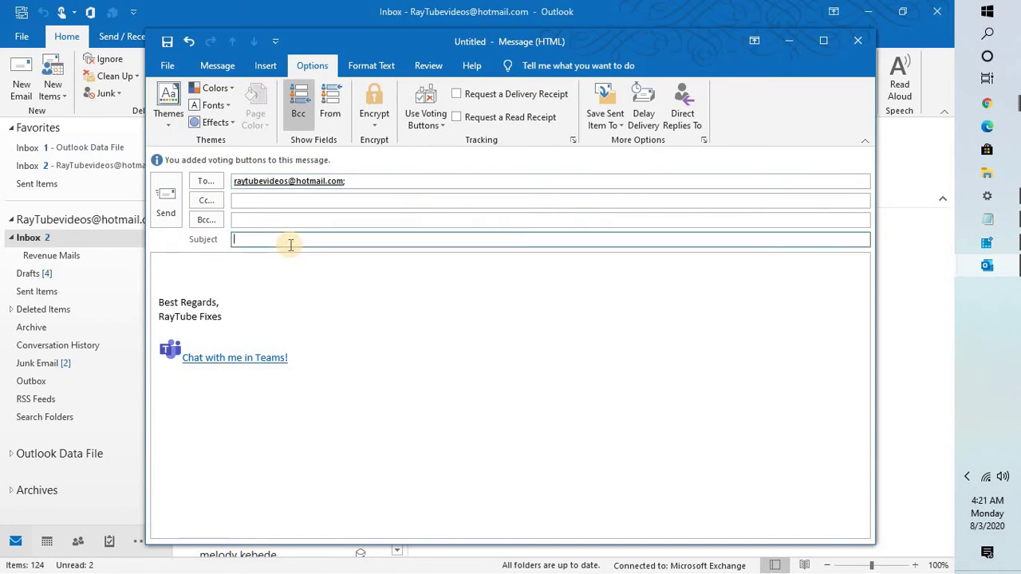
type("TEST Voting")
key("ctrl+Return")
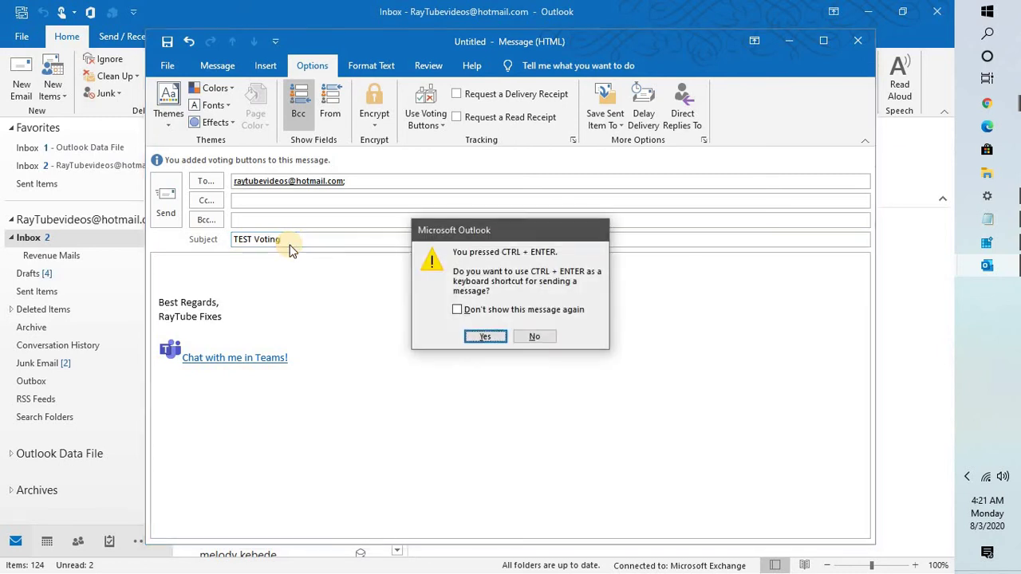
key("Return")
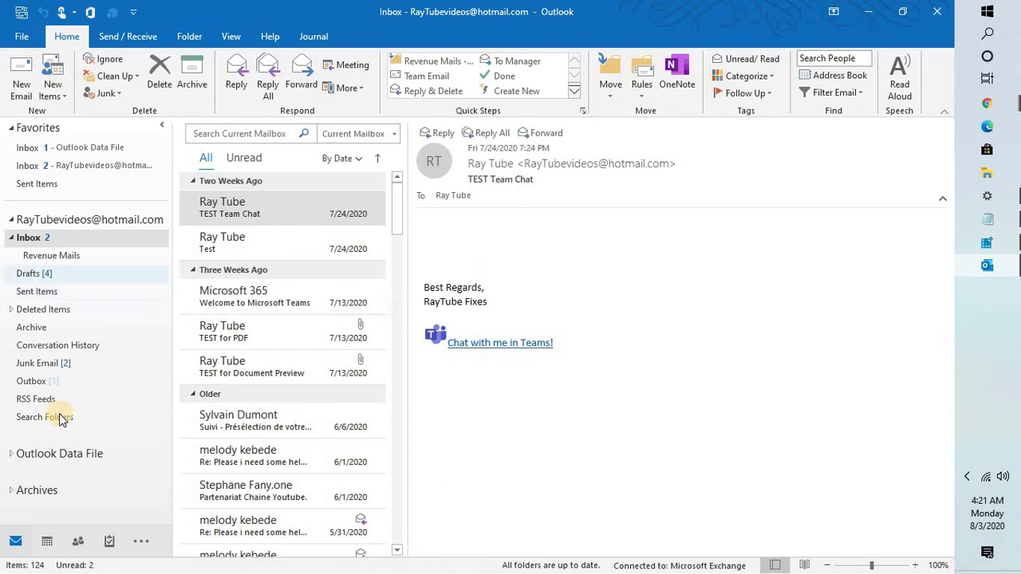
Open the TEST Voting message from Sent Items, vote Approve with the response sent right away, and close the message
left_click(39, 292)
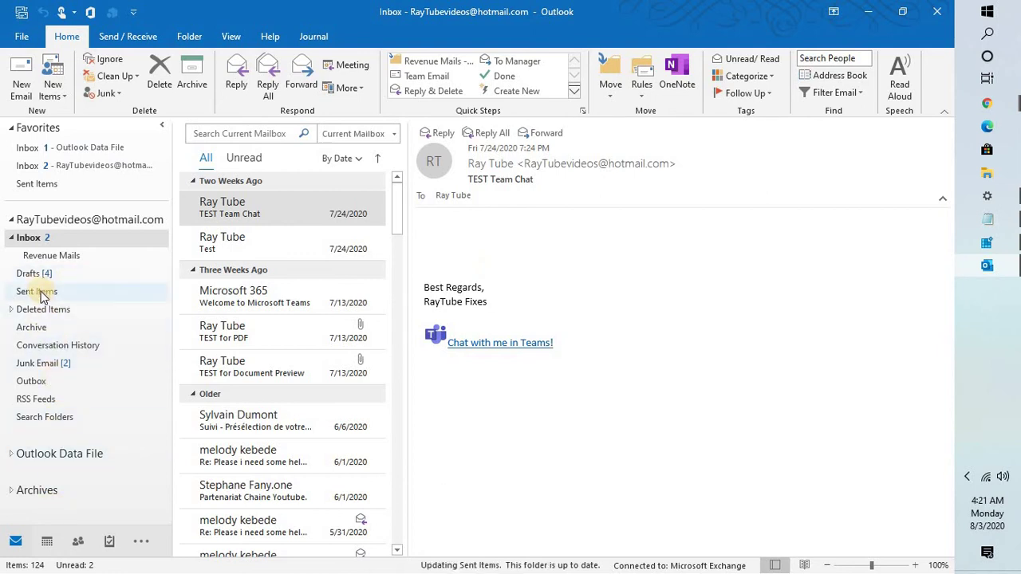
left_click(40, 292)
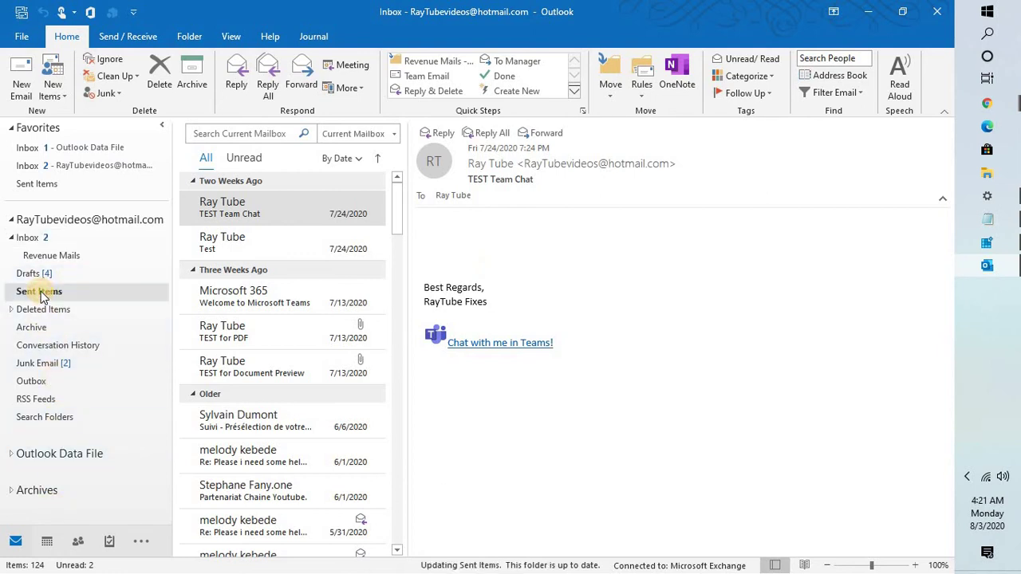
left_click(268, 216)
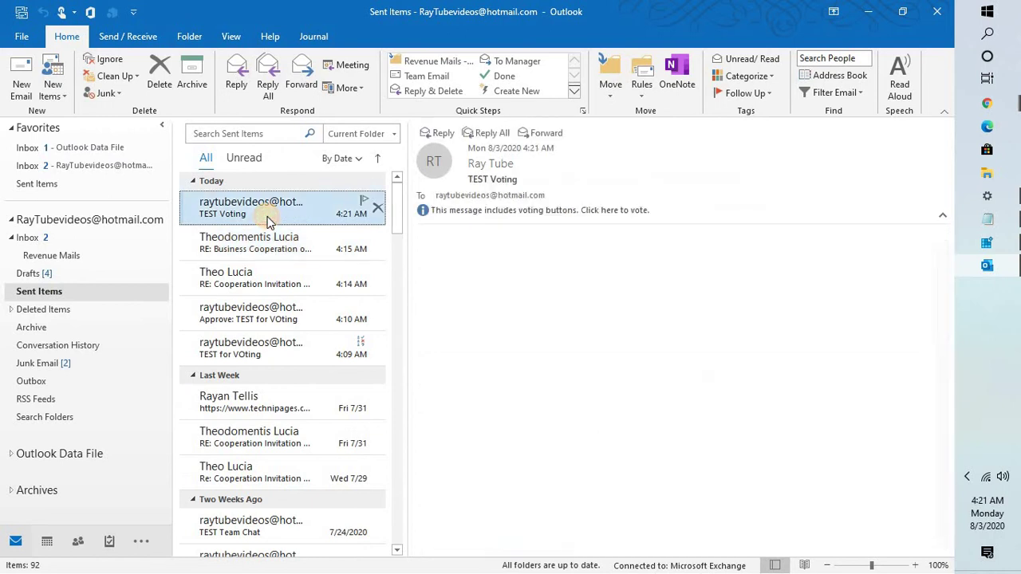
double_click(267, 216)
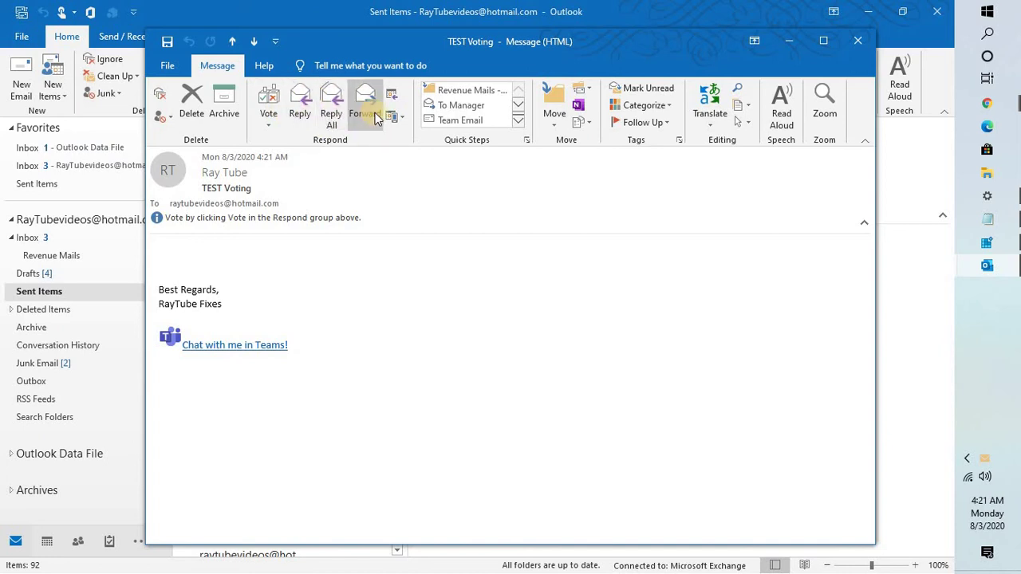
left_click(277, 120)
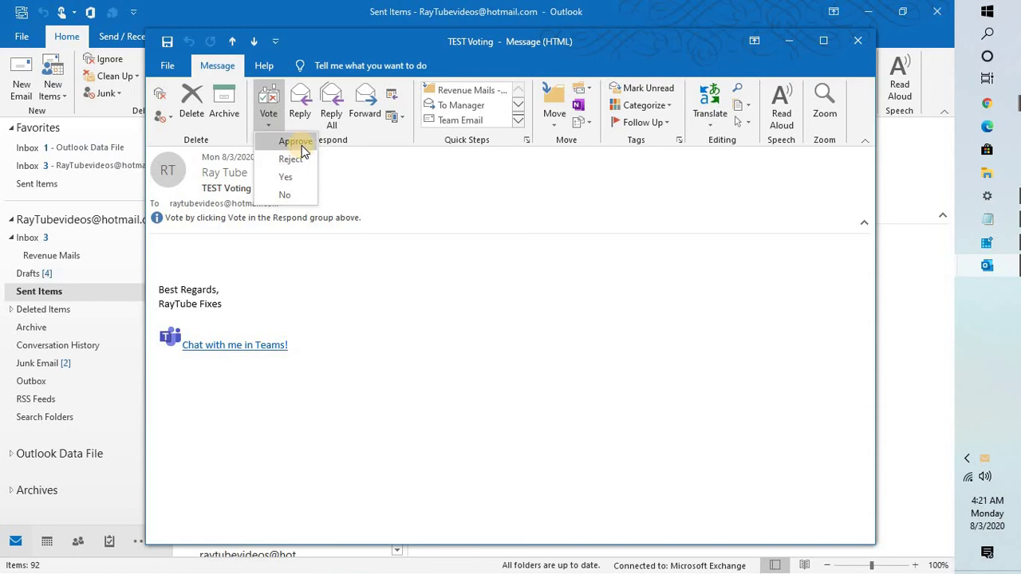
left_click(295, 142)
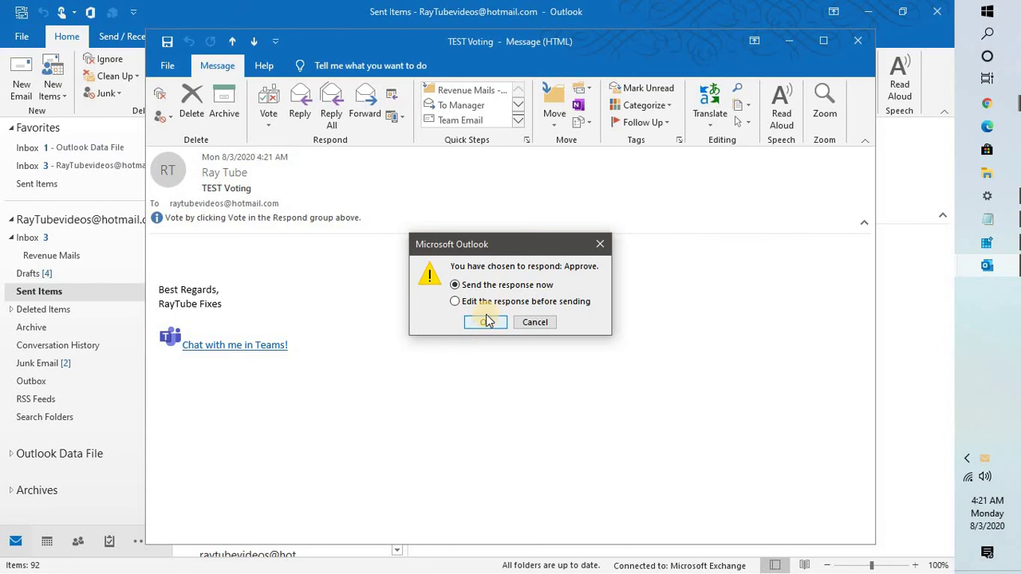
left_click(486, 322)
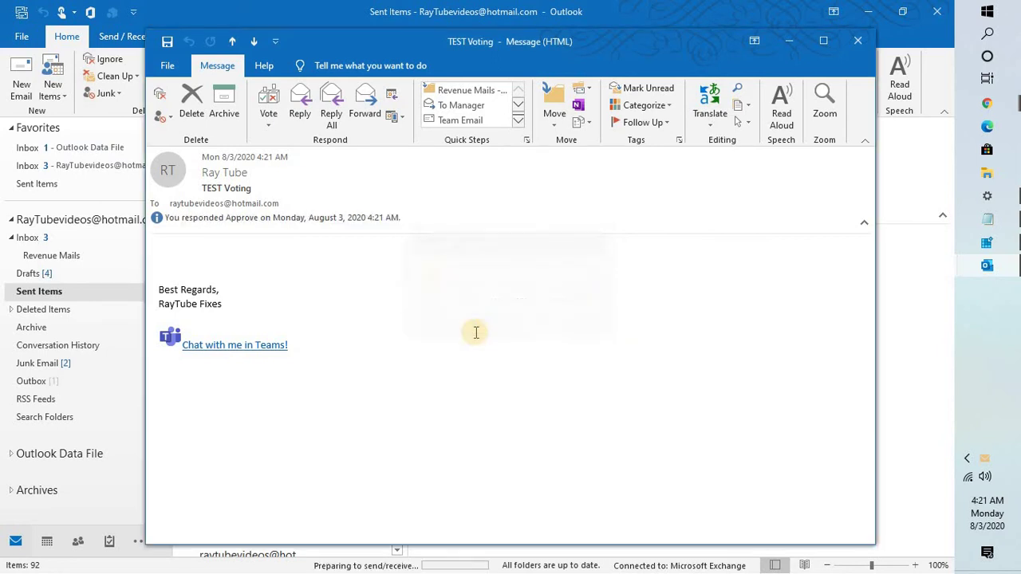
left_click(862, 55)
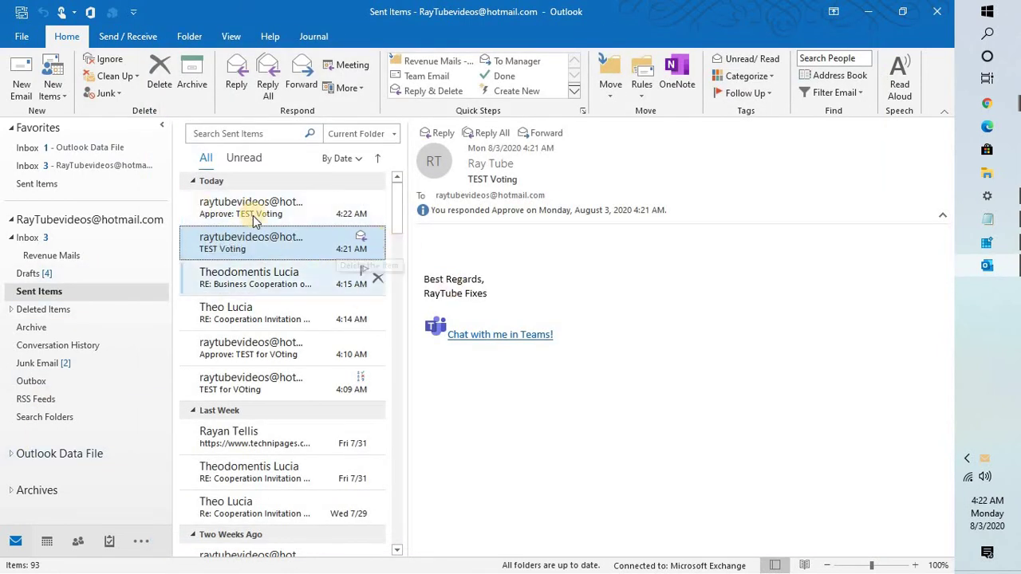
View the newly received TEST Voting message and its Approve response in the Inbox
left_click(29, 238)
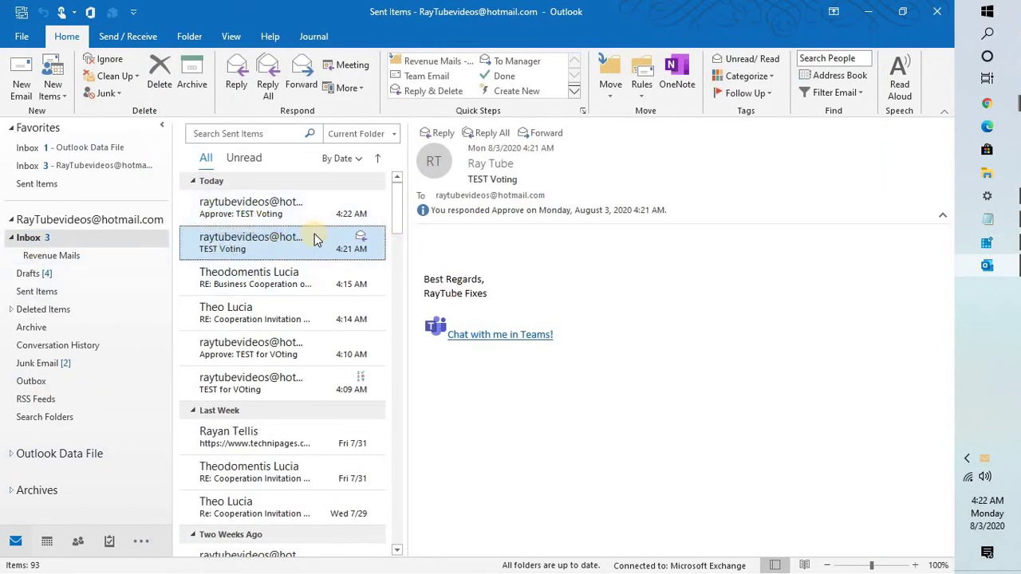
left_click(246, 207)
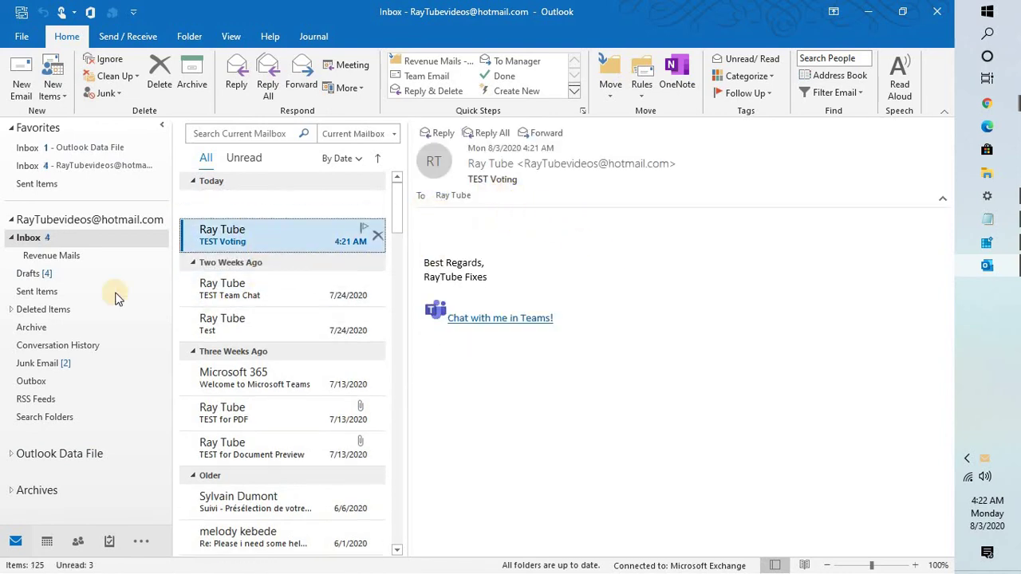
left_click(274, 209)
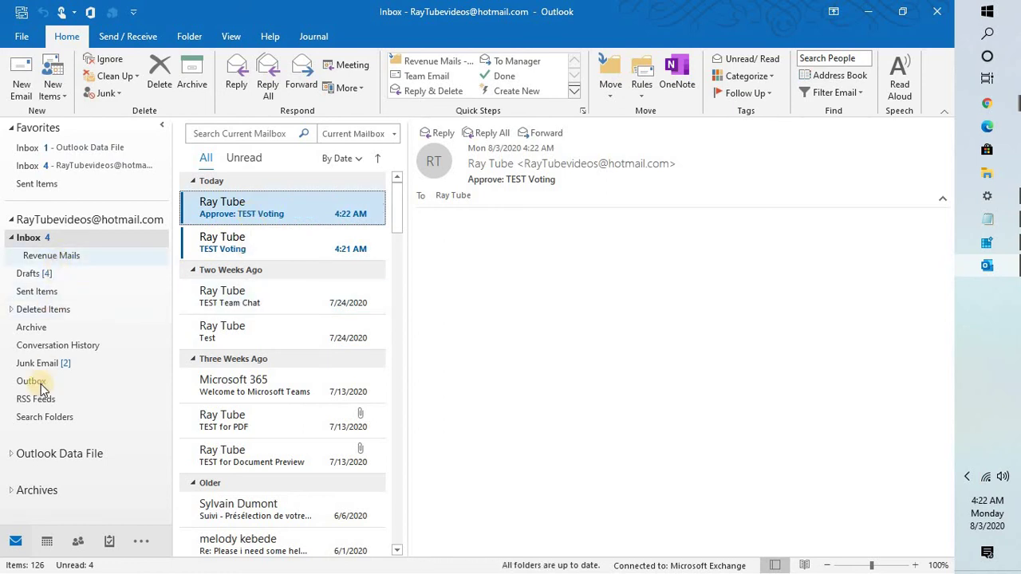
Open and close the original TEST Voting message and the "Approve: TEST Voting" reply in Sent Items
left_click(38, 291)
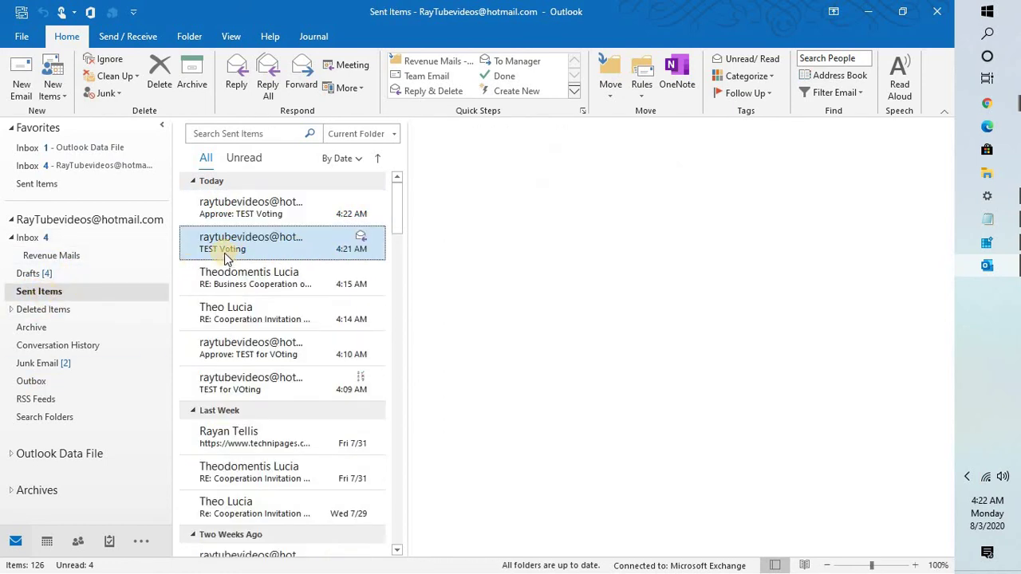
double_click(240, 243)
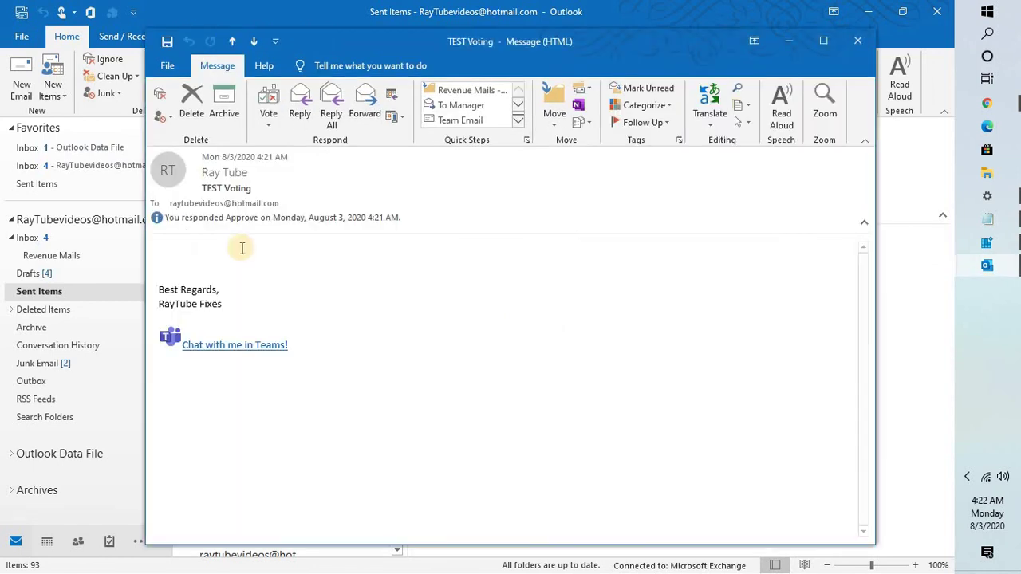
left_click(858, 40)
left_click(251, 217)
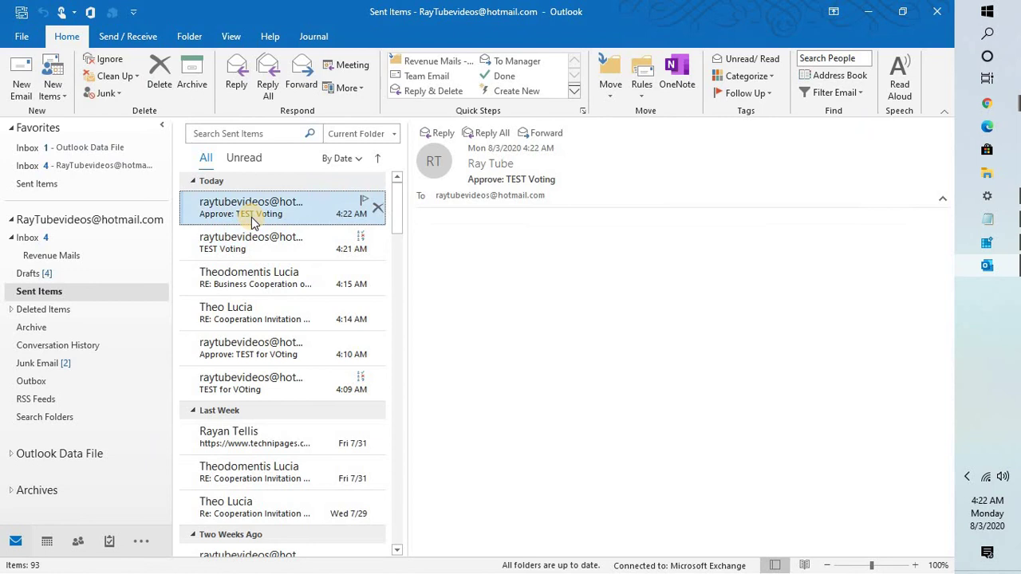
double_click(252, 215)
left_click(858, 40)
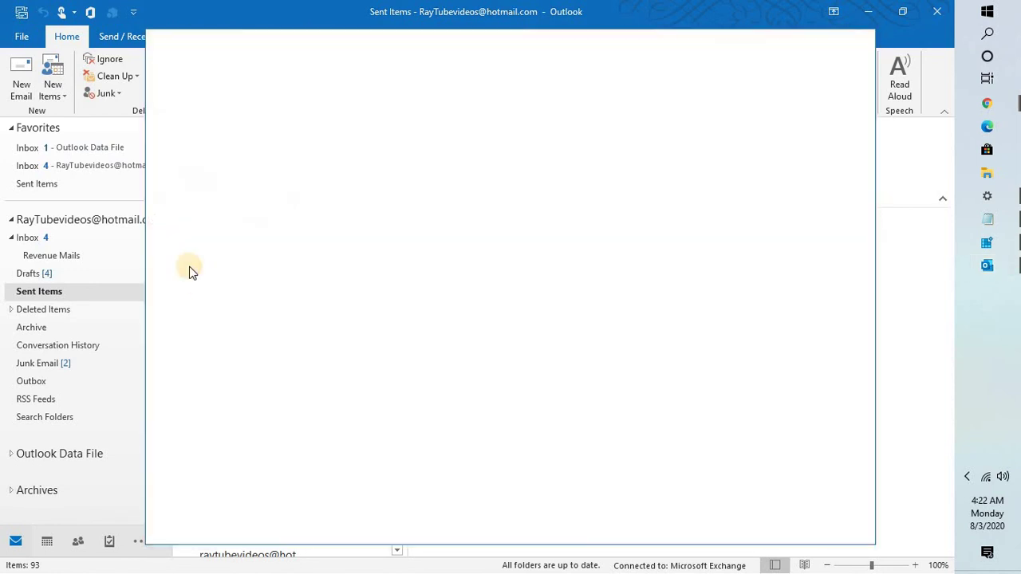
Open the original TEST Voting message from Sent Items in a maximized window and display its vote tracking
left_click(249, 237)
double_click(249, 237)
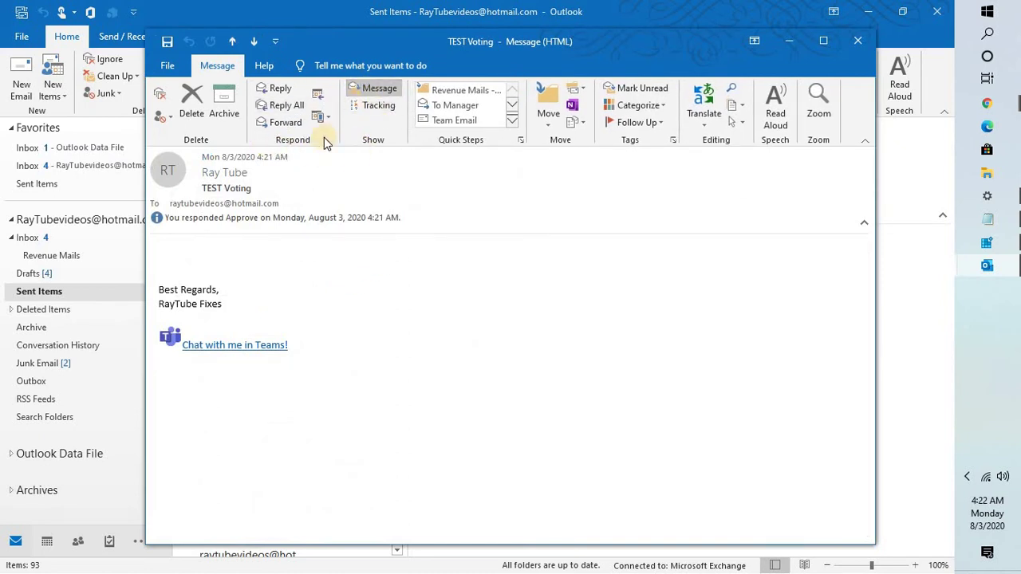
left_click(825, 43)
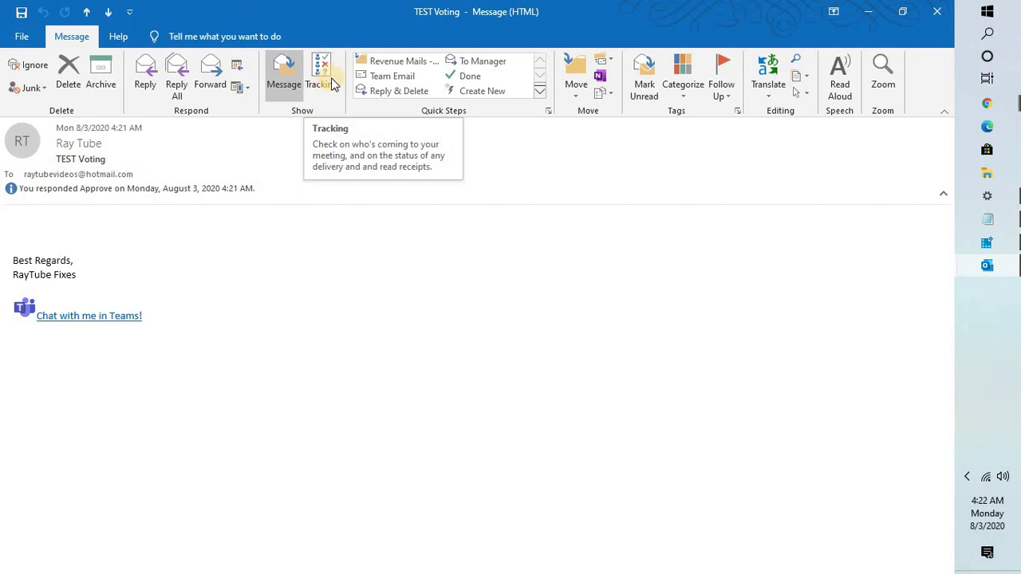
left_click(330, 83)
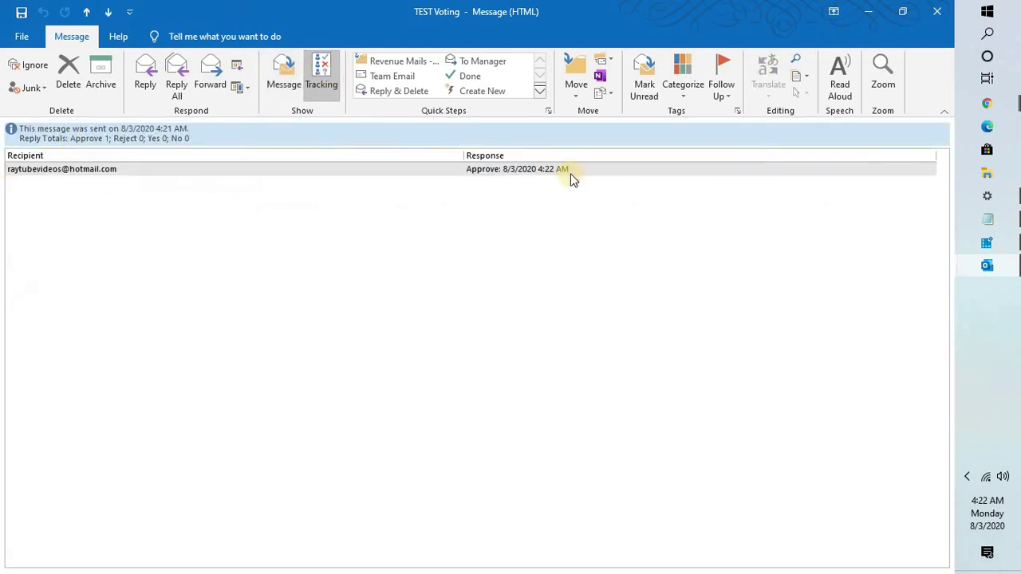